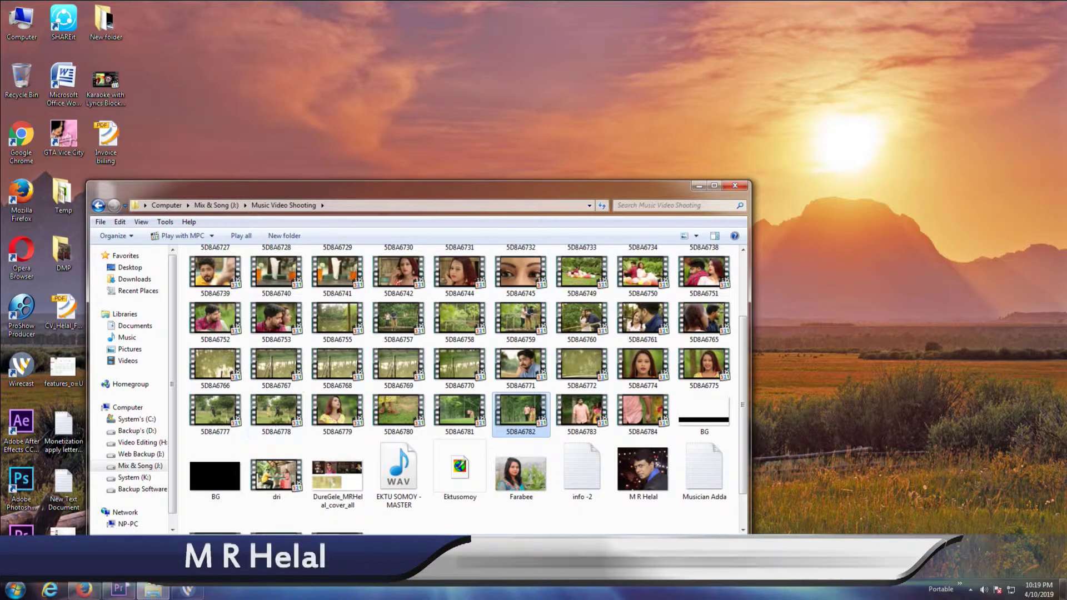
Create a sequence from 5D8A6782.MOV, zoom the timeline in, and mute audio track A1.
{"action": "mouse_move", "coordinate": [121, 593]}
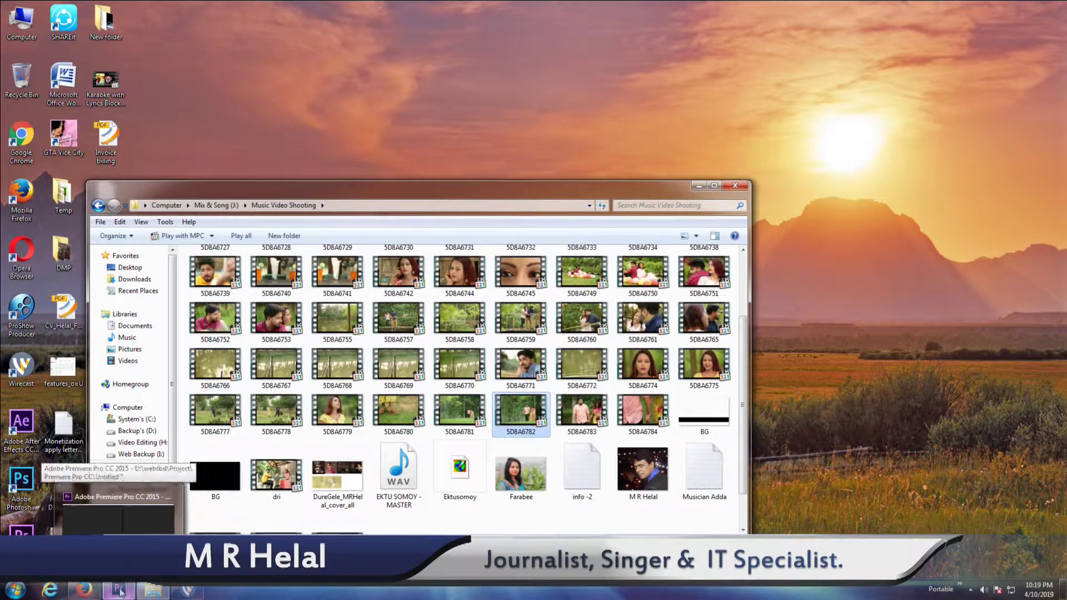
{"action": "left_click", "coordinate": [120, 592]}
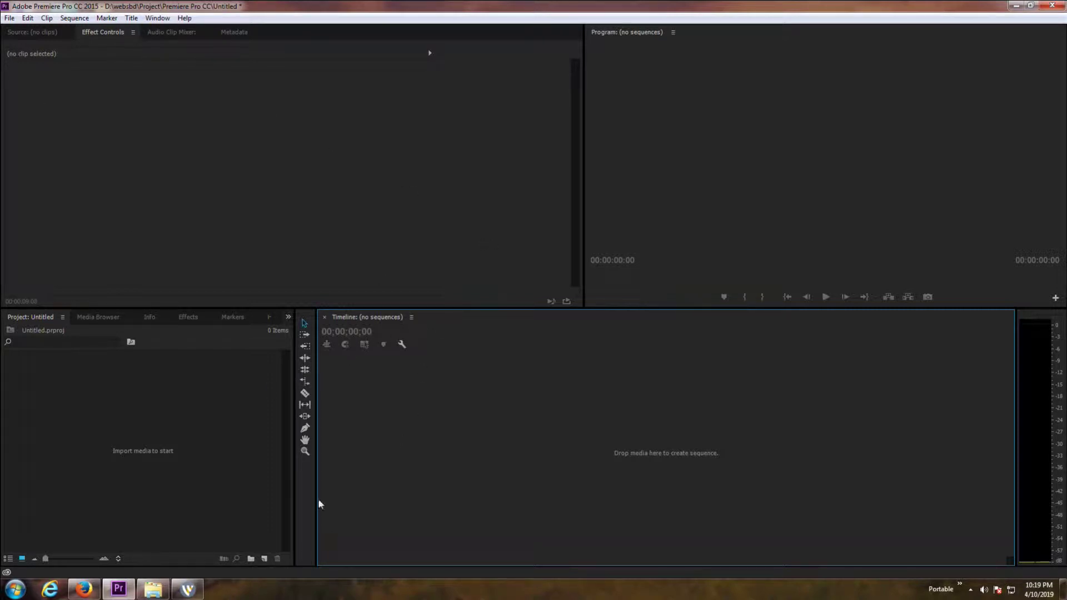
{"action": "left_click", "coordinate": [153, 589]}
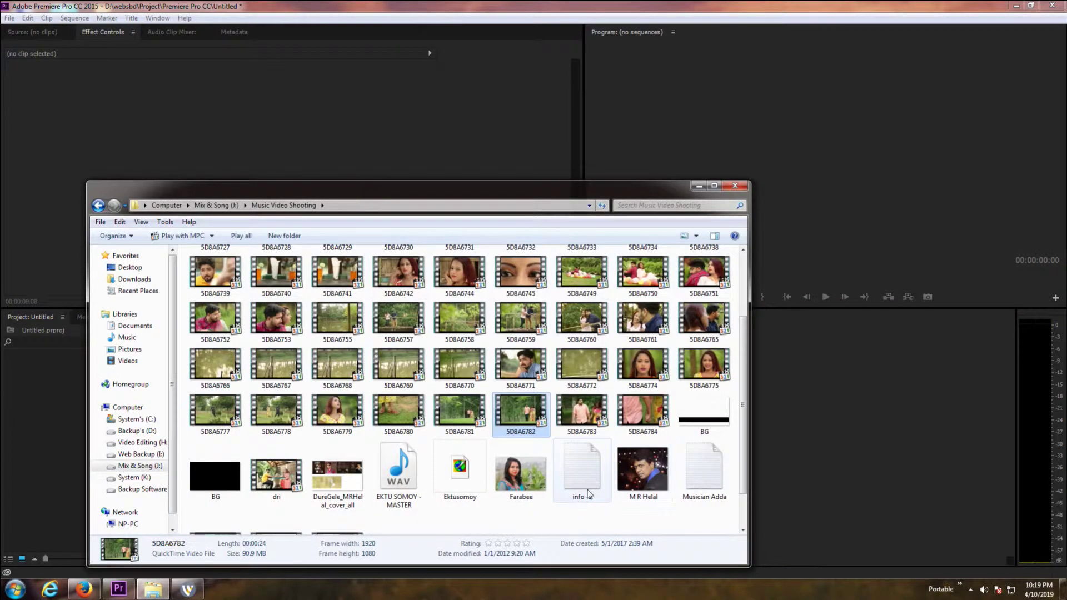
{"action": "mouse_move", "coordinate": [531, 416]}
{"action": "left_mouse_down"}
{"action": "mouse_move", "coordinate": [116, 590]}
{"action": "mouse_move", "coordinate": [472, 355]}
{"action": "left_mouse_up"}
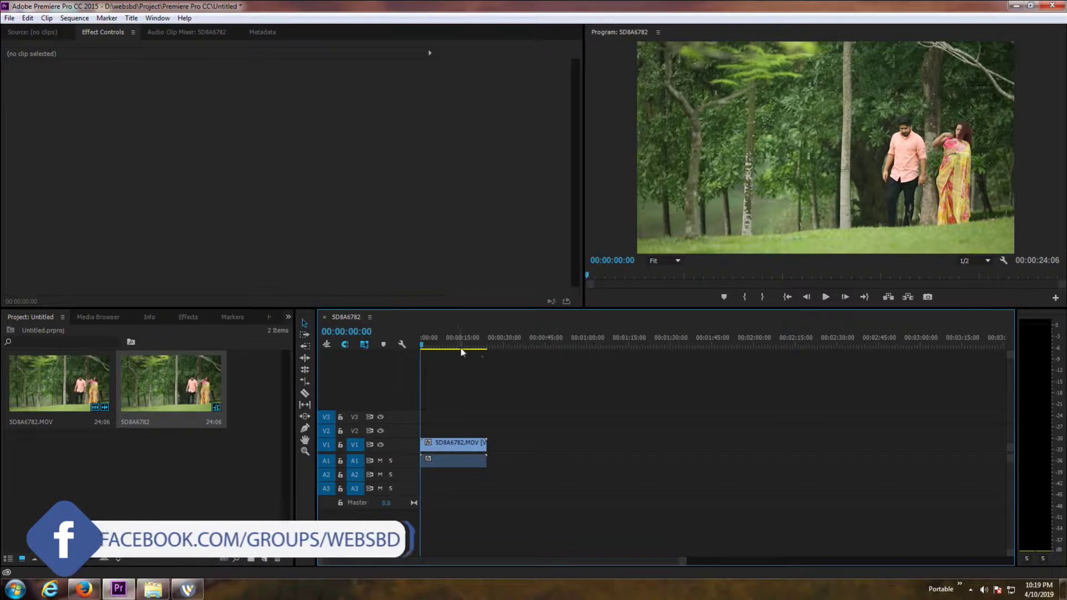
{"action": "left_click_drag", "start_coordinate": [685, 562], "coordinate": [572, 565]}
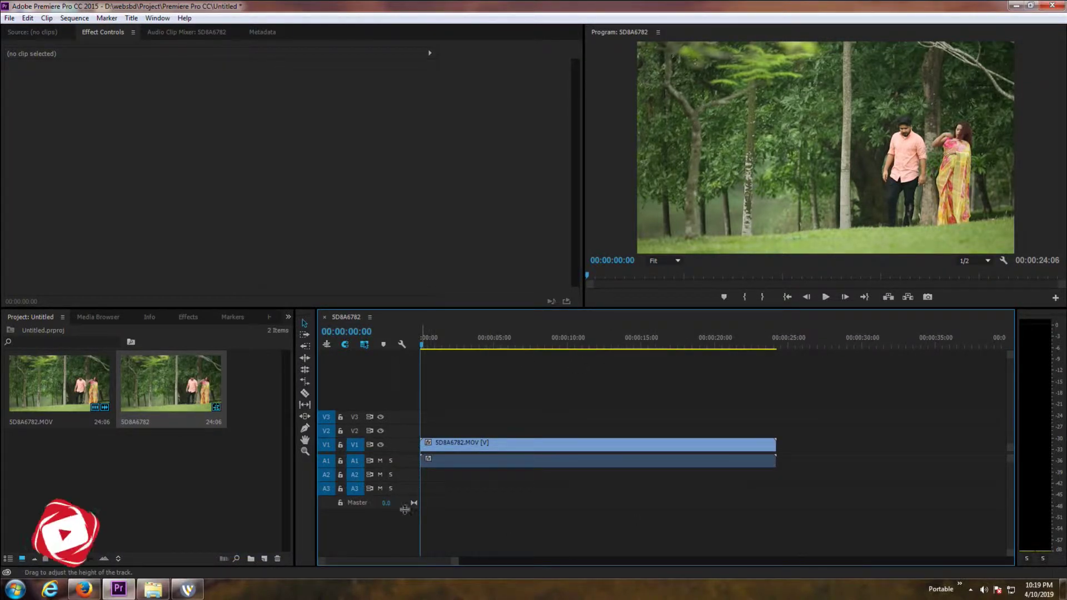
{"action": "left_click", "coordinate": [380, 461]}
Scrub back and forth through the footage and play it from about eight seconds.
{"action": "left_click_drag", "start_coordinate": [422, 346], "coordinate": [526, 345]}
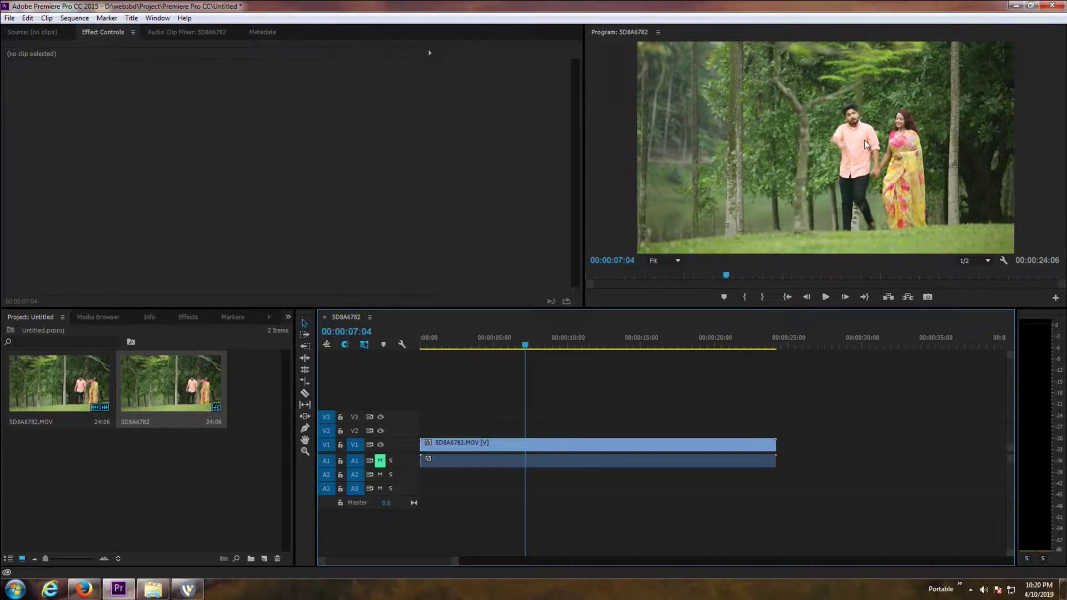
{"action": "mouse_move", "coordinate": [527, 349]}
{"action": "left_mouse_down"}
{"action": "mouse_move", "coordinate": [516, 352]}
{"action": "mouse_move", "coordinate": [537, 356]}
{"action": "mouse_move", "coordinate": [506, 361]}
{"action": "left_mouse_up"}
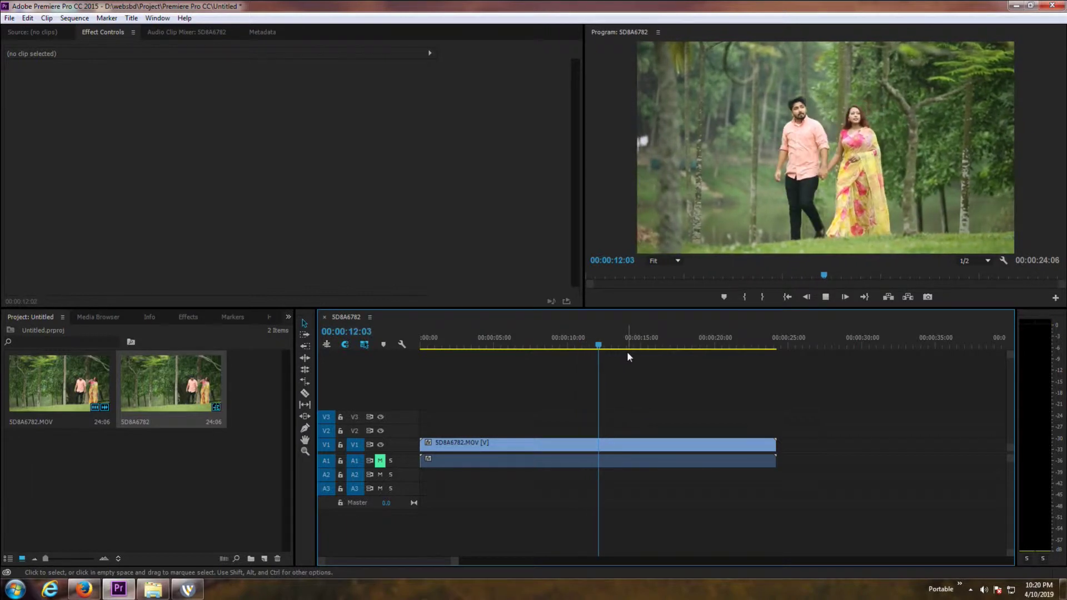
{"action": "left_click", "coordinate": [577, 350]}
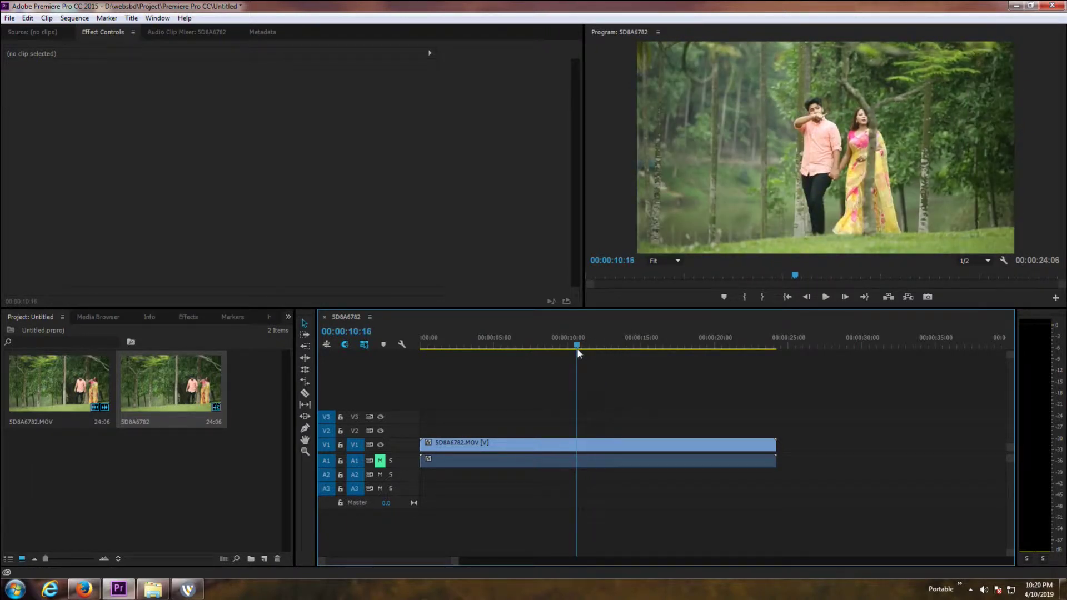
{"action": "left_click", "coordinate": [544, 351]}
{"action": "key", "text": "space"}
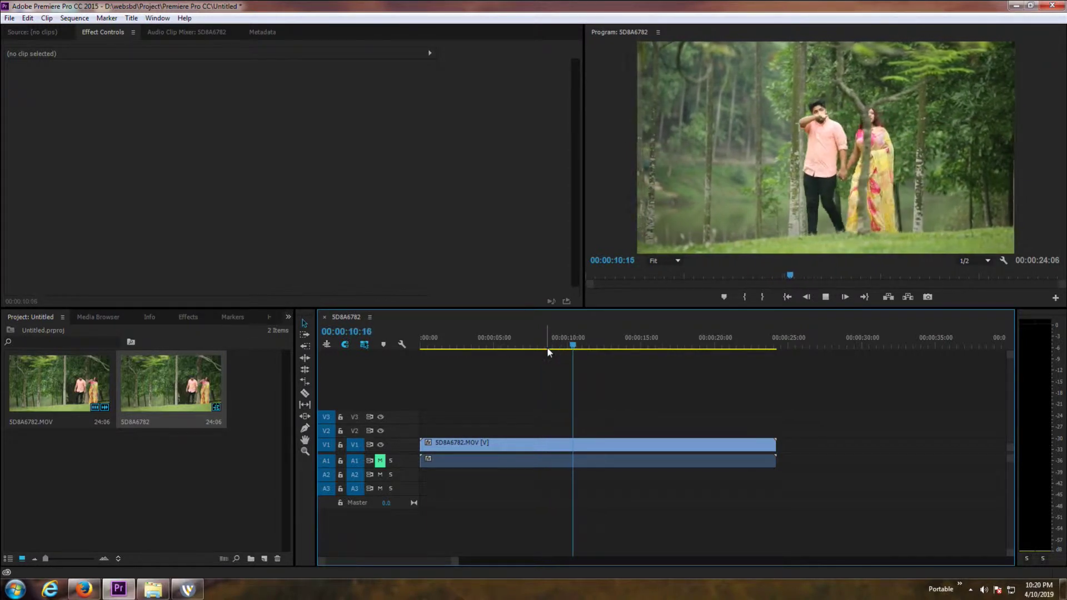
Park the playhead at 00:00:11:05, where the face-hiding section starts.
{"action": "mouse_move", "coordinate": [566, 350]}
{"action": "left_mouse_down"}
{"action": "mouse_move", "coordinate": [539, 350]}
{"action": "mouse_move", "coordinate": [586, 355]}
{"action": "left_mouse_up"}
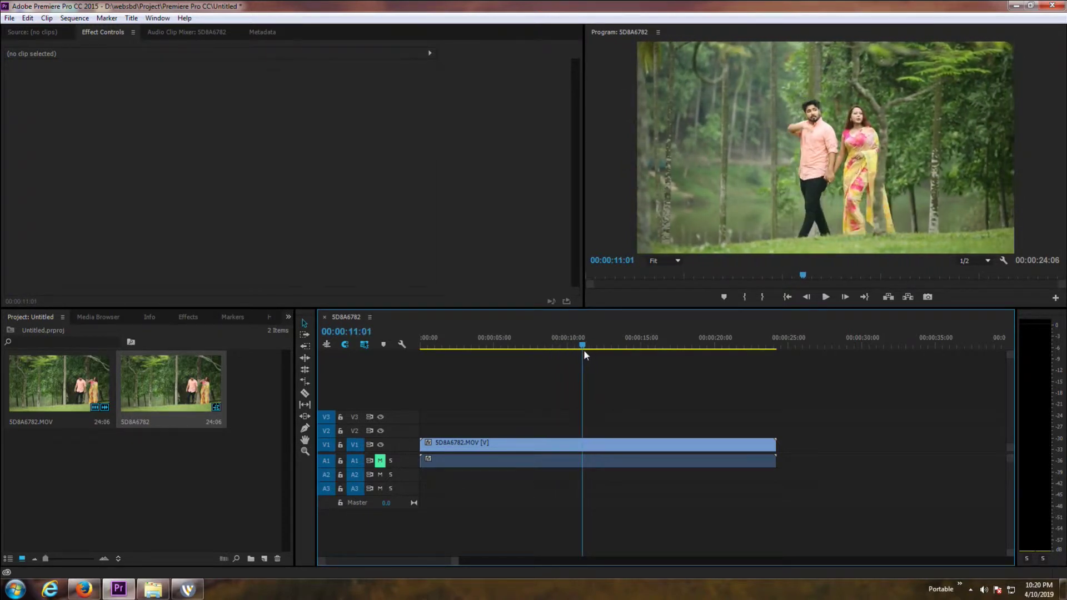
{"action": "left_click_drag", "start_coordinate": [585, 355], "coordinate": [588, 355]}
{"action": "key", "text": "c"}
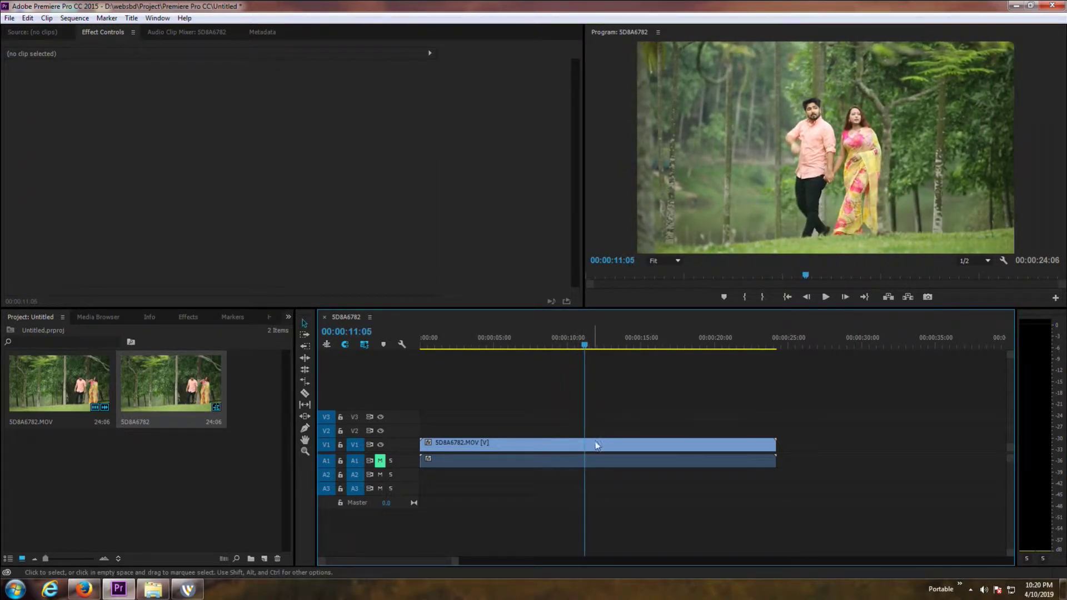
Razor the clip at 00:00:11:05 and 00:00:13:14, then select the middle piece.
{"action": "left_click", "coordinate": [589, 445]}
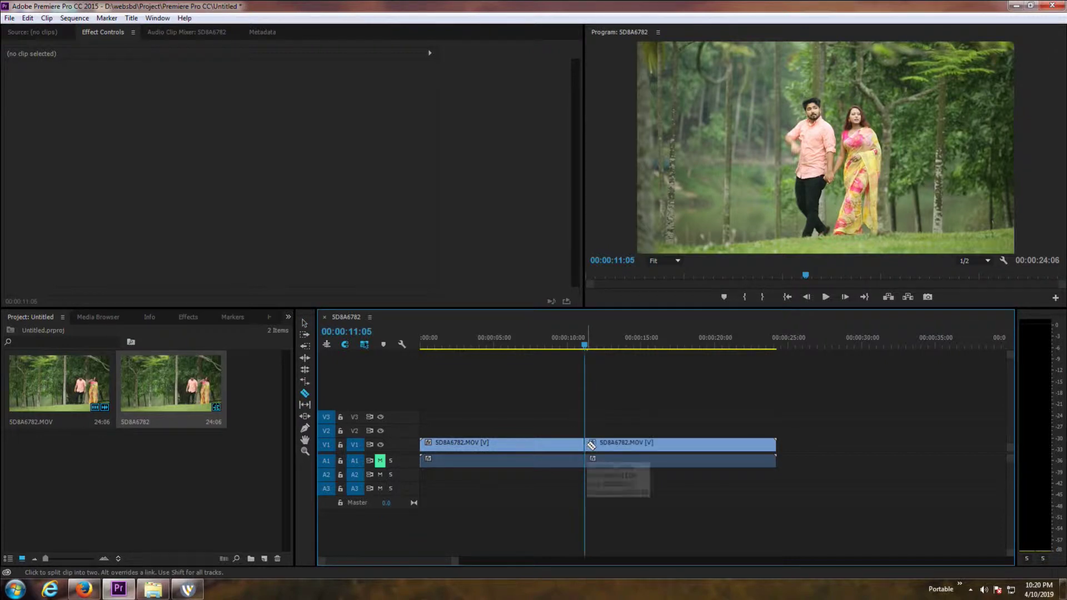
{"action": "left_click_drag", "start_coordinate": [586, 351], "coordinate": [619, 349]}
{"action": "left_click", "coordinate": [621, 448]}
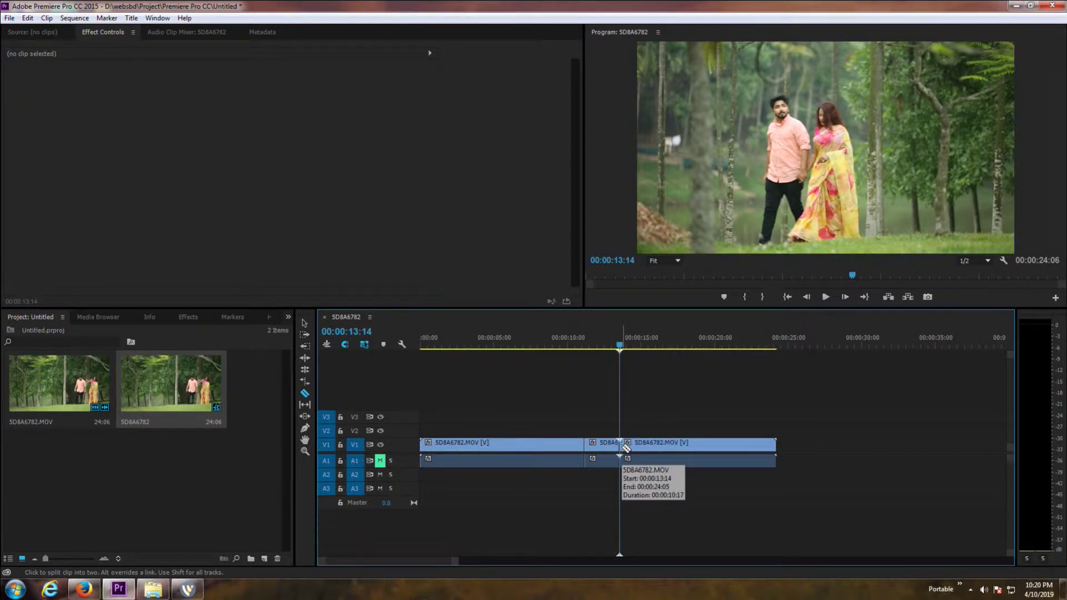
{"action": "key", "text": "v"}
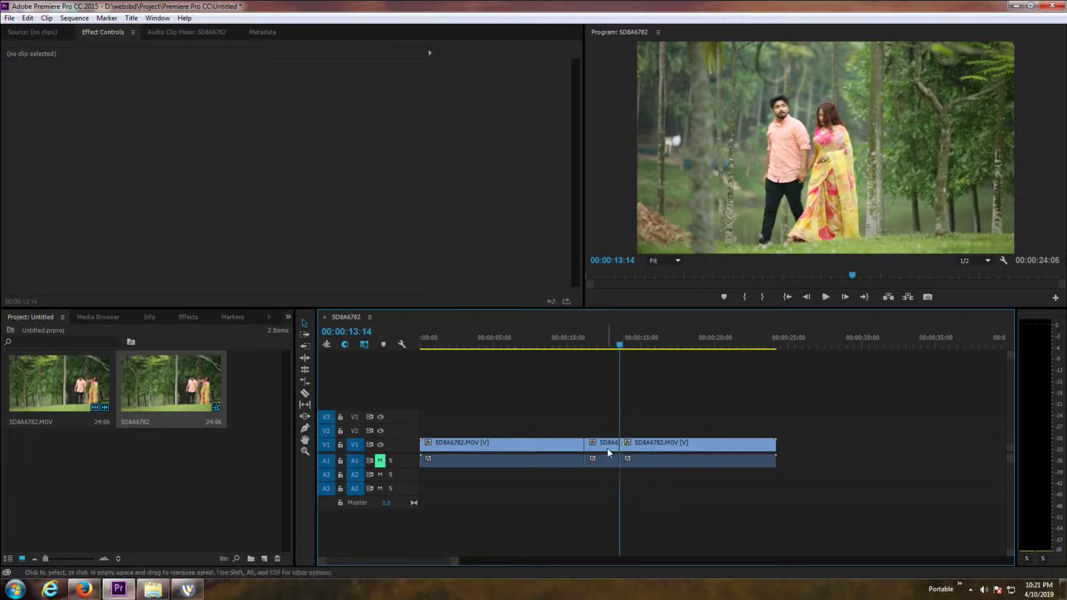
{"action": "left_click", "coordinate": [606, 448]}
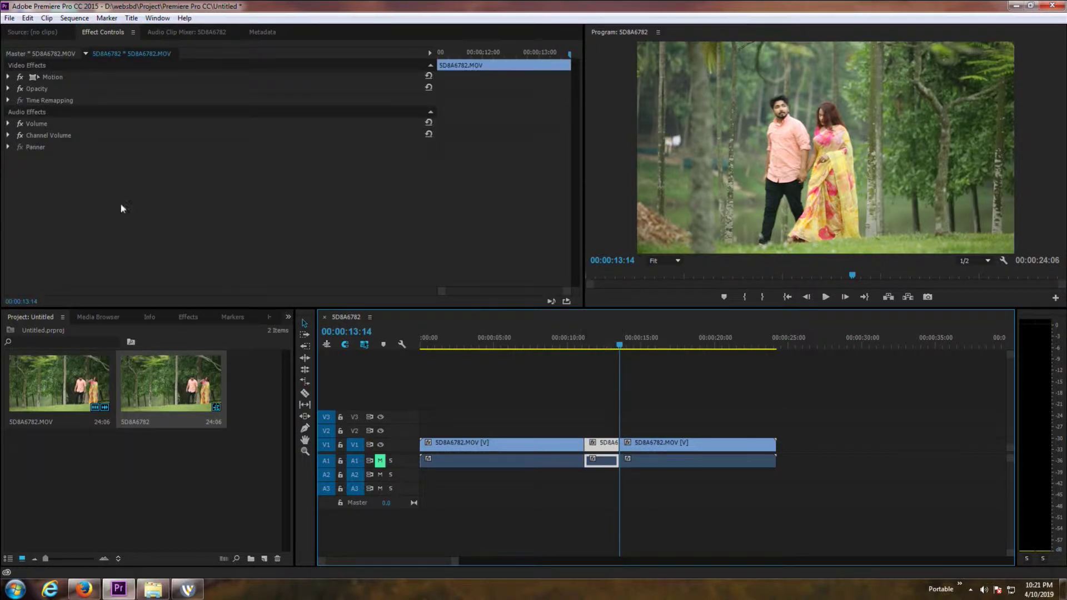
{"action": "left_click", "coordinate": [189, 317]}
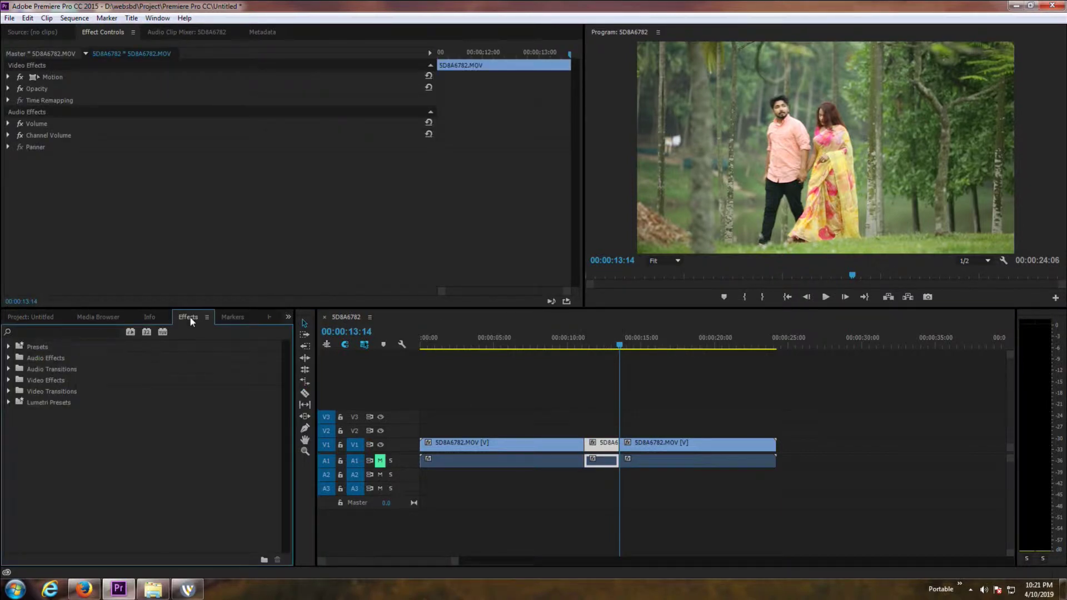
Drag Gaussian Blur from Video Effects > Blur & Sharpen onto the short middle clip.
{"action": "left_click", "coordinate": [9, 381]}
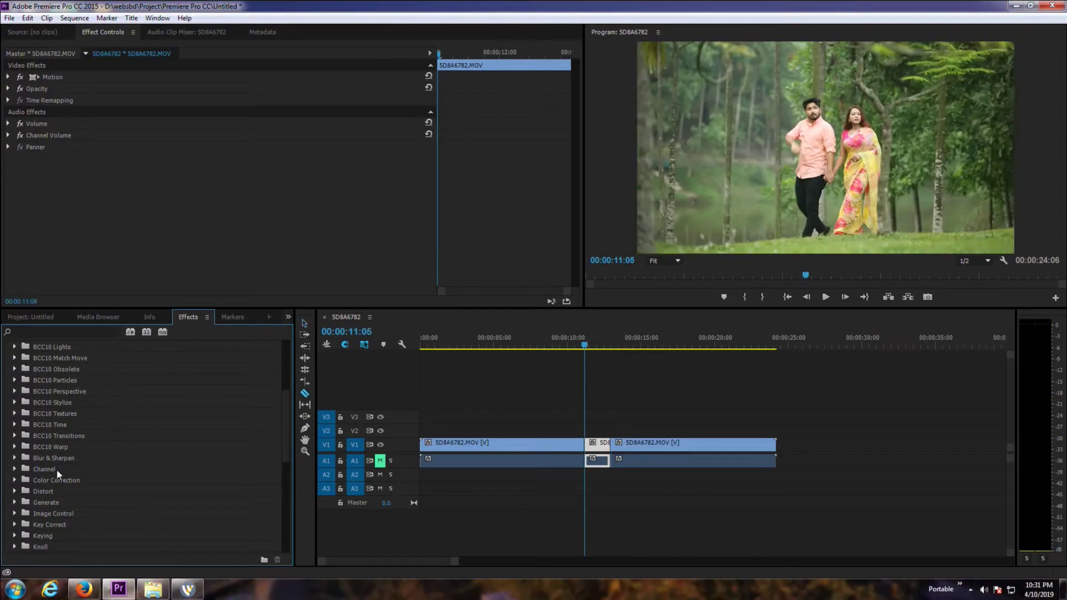
{"action": "left_click", "coordinate": [15, 458]}
{"action": "left_click_drag", "start_coordinate": [38, 526], "coordinate": [599, 445]}
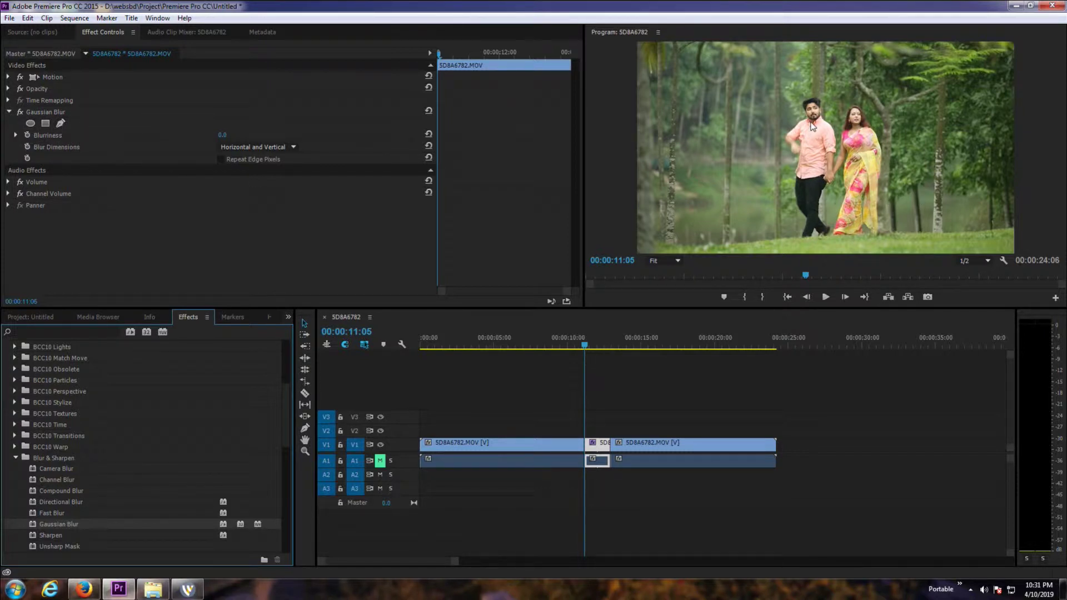
{"action": "left_click", "coordinate": [30, 123]}
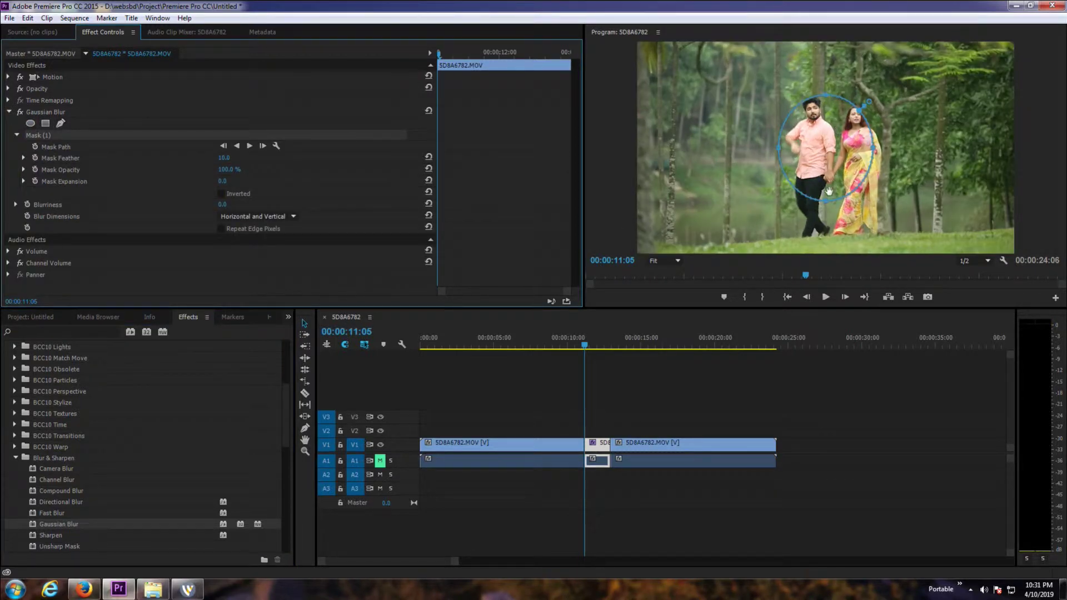
Shrink the ellipse mask into a small circle over the man's face and raise Blurriness.
{"action": "left_click_drag", "start_coordinate": [828, 191], "coordinate": [818, 152]}
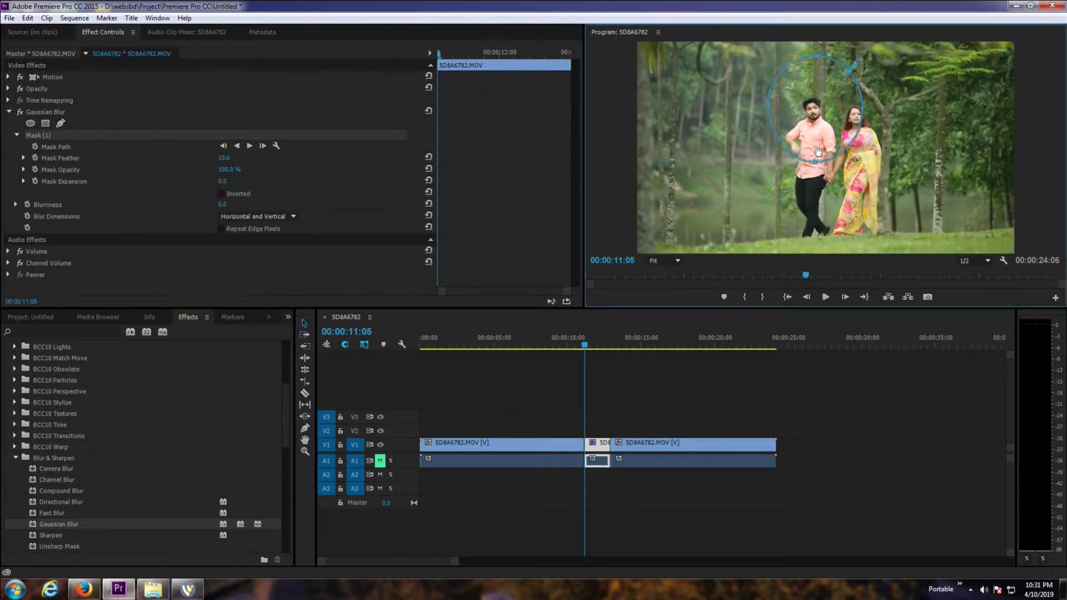
{"action": "left_click_drag", "start_coordinate": [816, 61], "coordinate": [817, 127]}
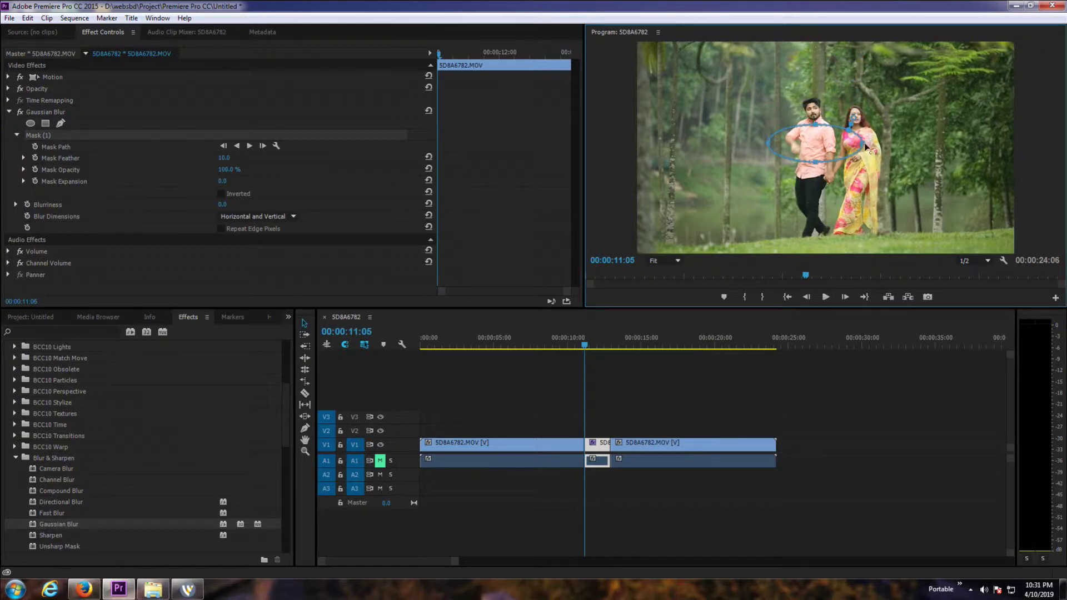
{"action": "left_click_drag", "start_coordinate": [864, 144], "coordinate": [805, 143]}
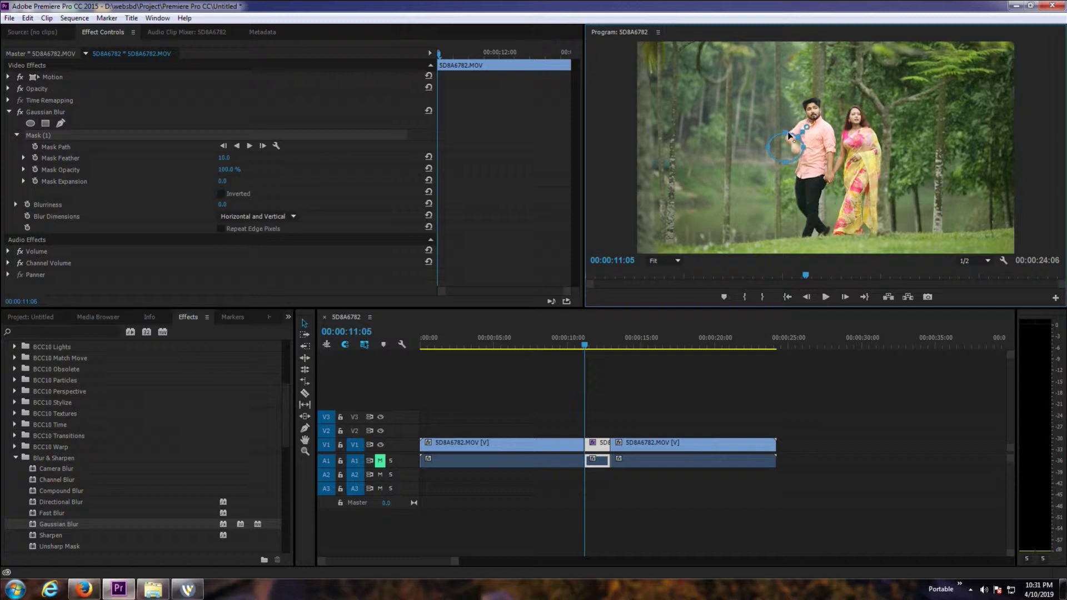
{"action": "left_click_drag", "start_coordinate": [786, 146], "coordinate": [815, 111]}
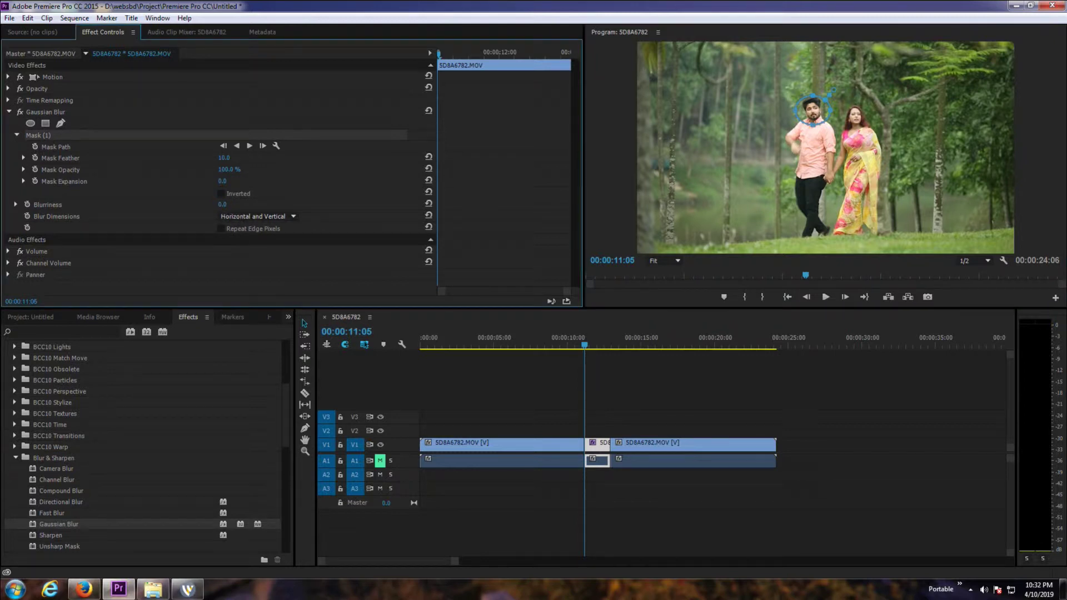
{"action": "left_click_drag", "start_coordinate": [222, 204], "coordinate": [245, 204]}
{"action": "left_click", "coordinate": [225, 204]}
Set Blurriness to 100, then lower it to 50.
{"action": "type", "text": "1"}
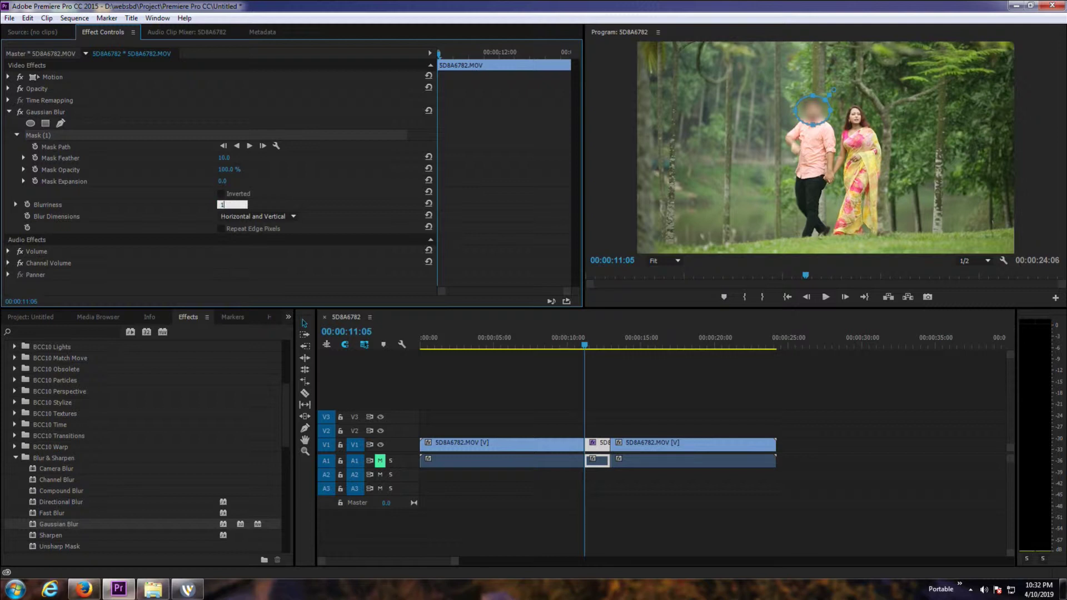
{"action": "key", "text": "Return"}
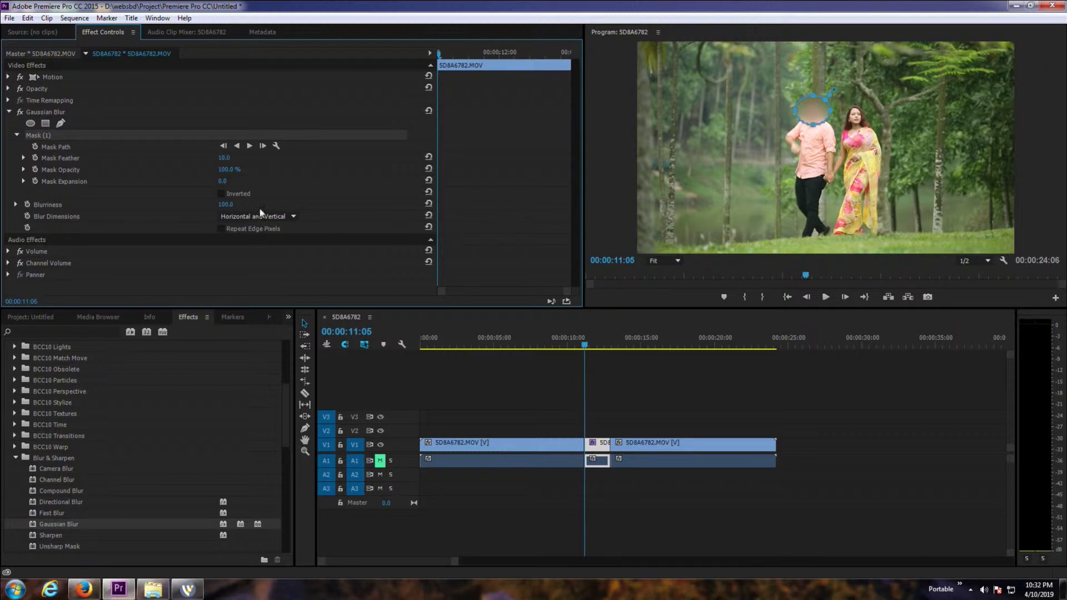
{"action": "left_click", "coordinate": [226, 204]}
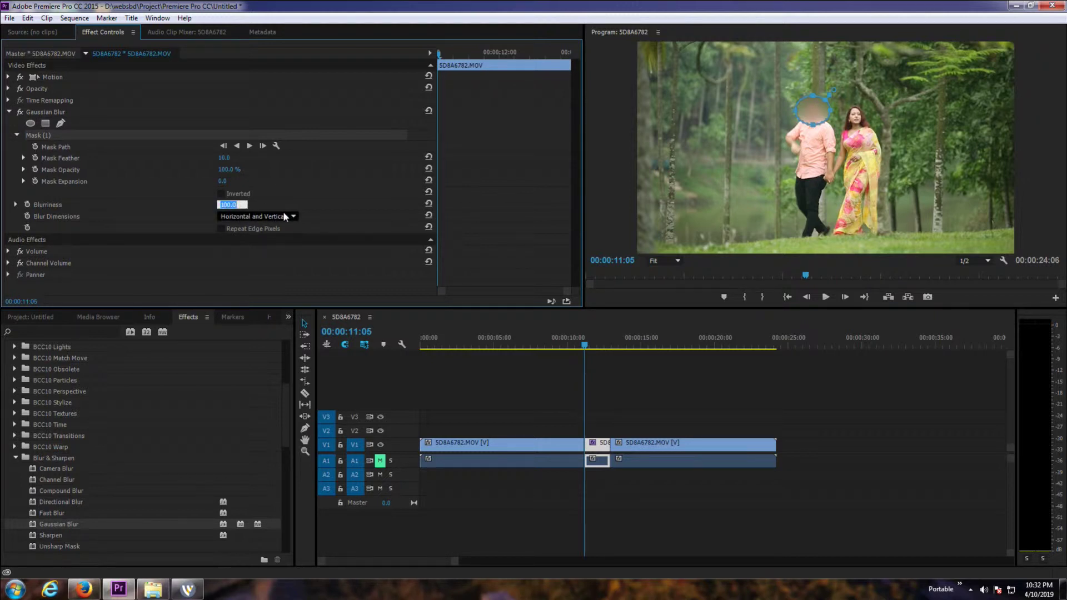
{"action": "type", "text": "50"}
{"action": "key", "text": "Return"}
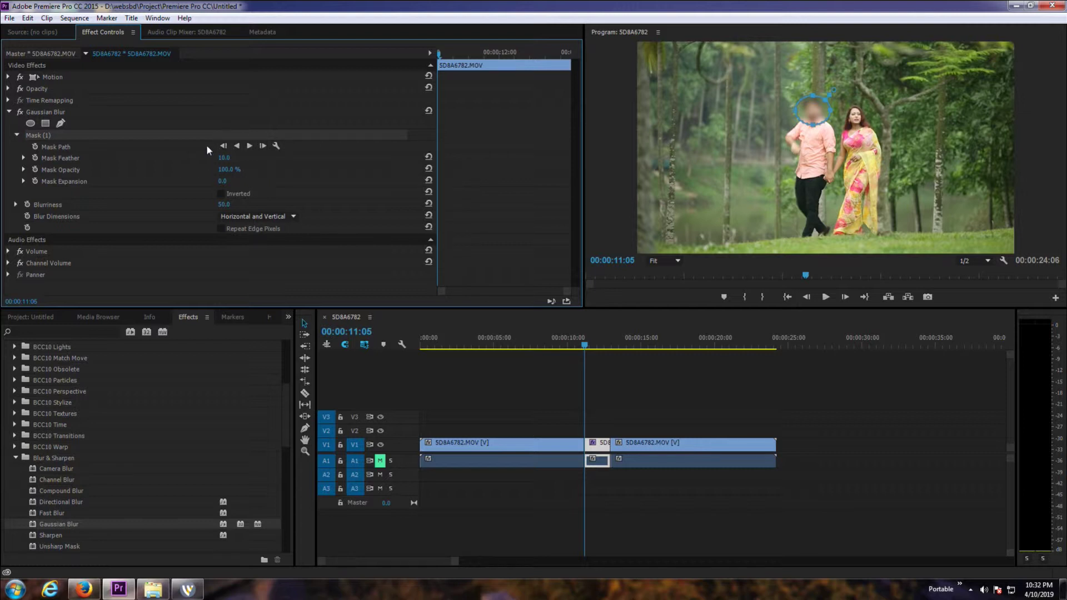
Track the face mask forward through the middle clip, then return to its start.
{"action": "left_click", "coordinate": [249, 146]}
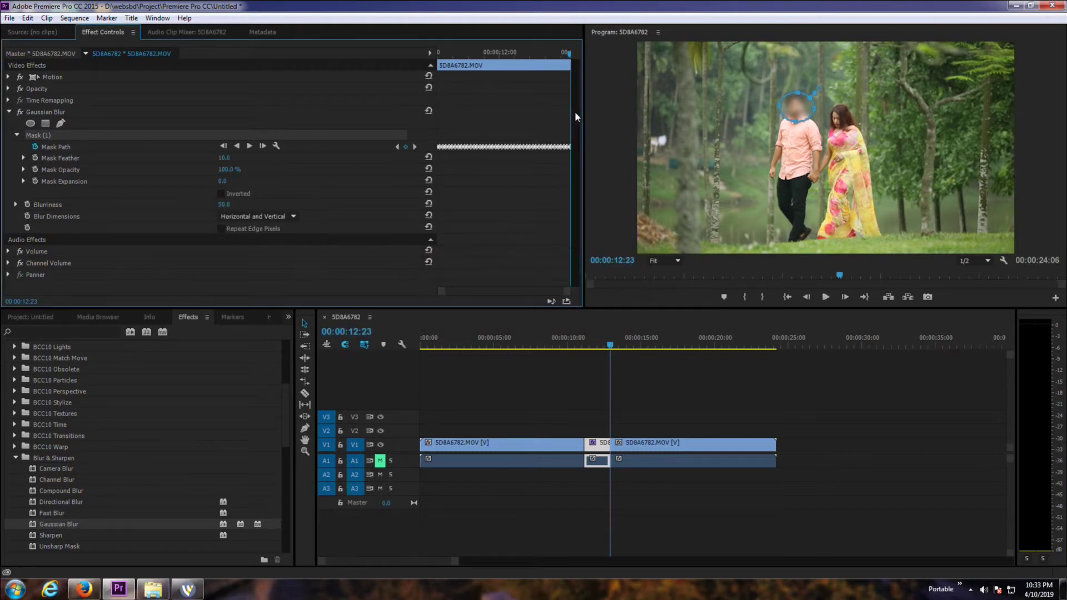
{"action": "key", "text": "Up"}
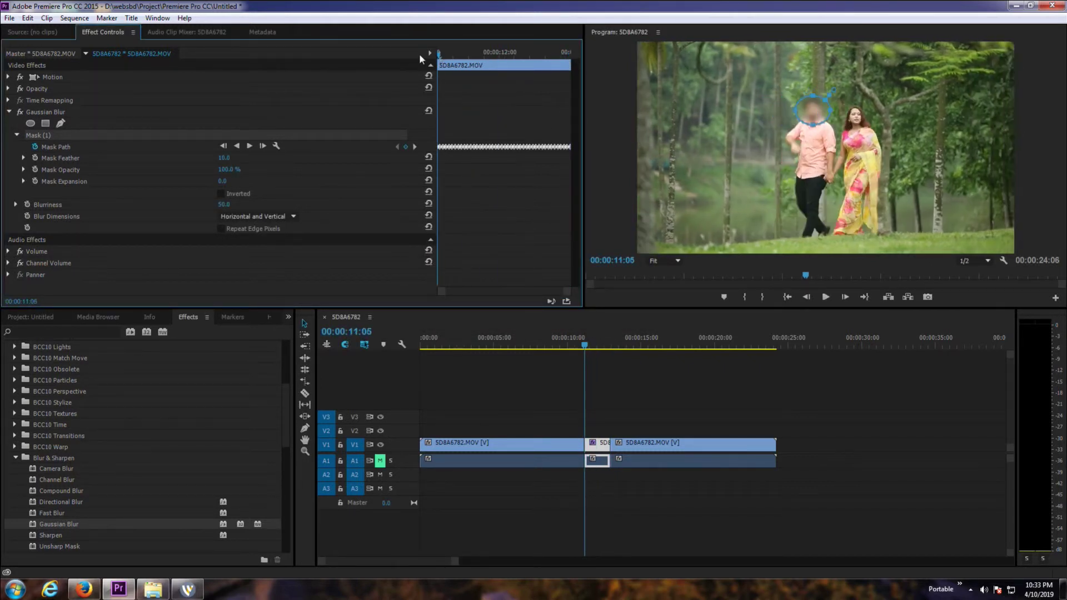
{"action": "key", "text": "space"}
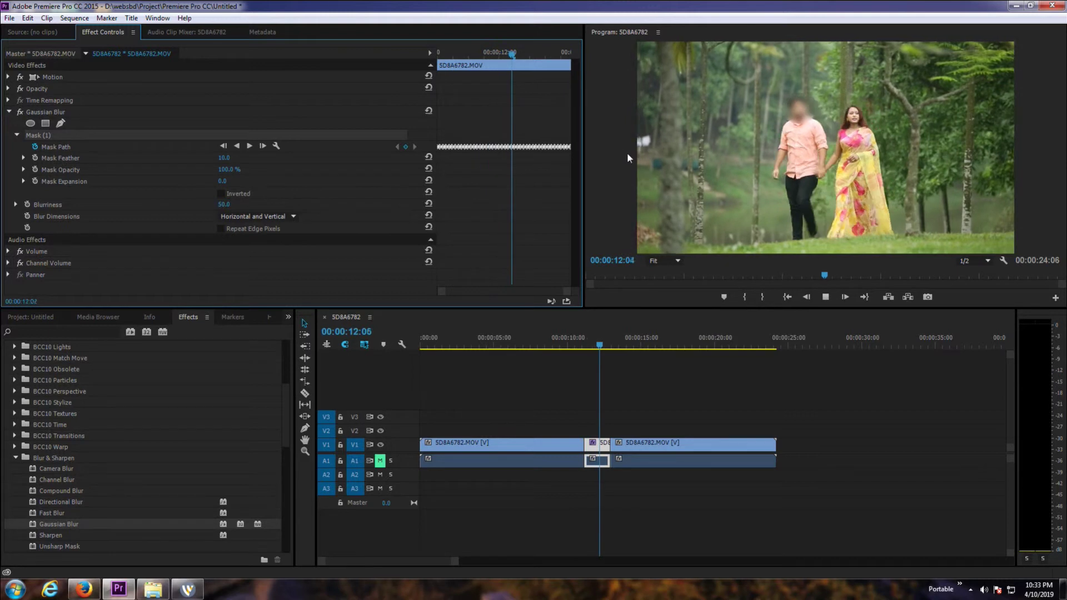
{"action": "left_click_drag", "start_coordinate": [618, 349], "coordinate": [594, 348]}
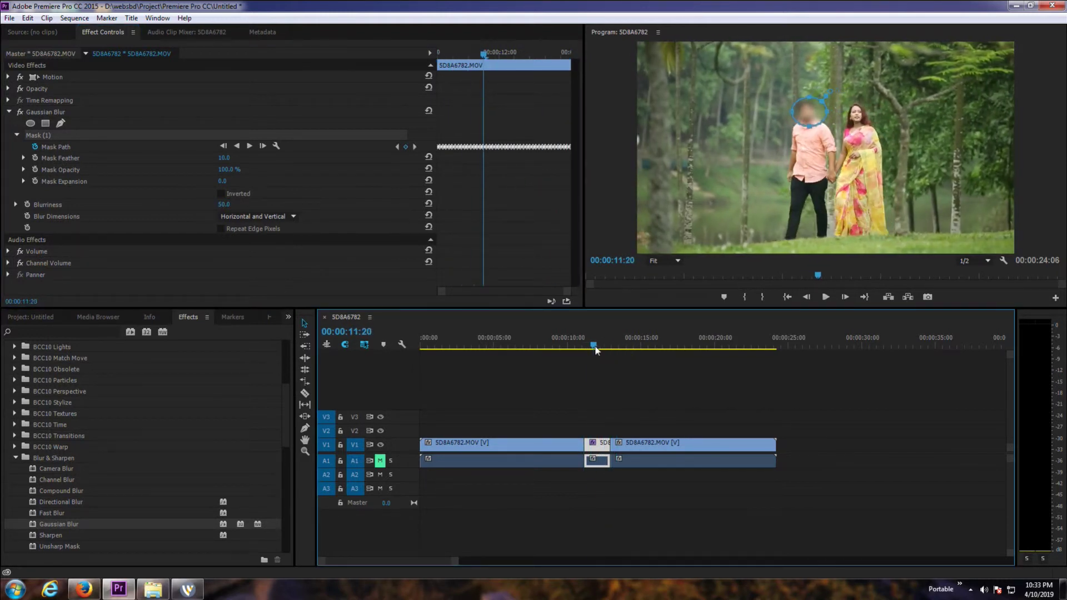